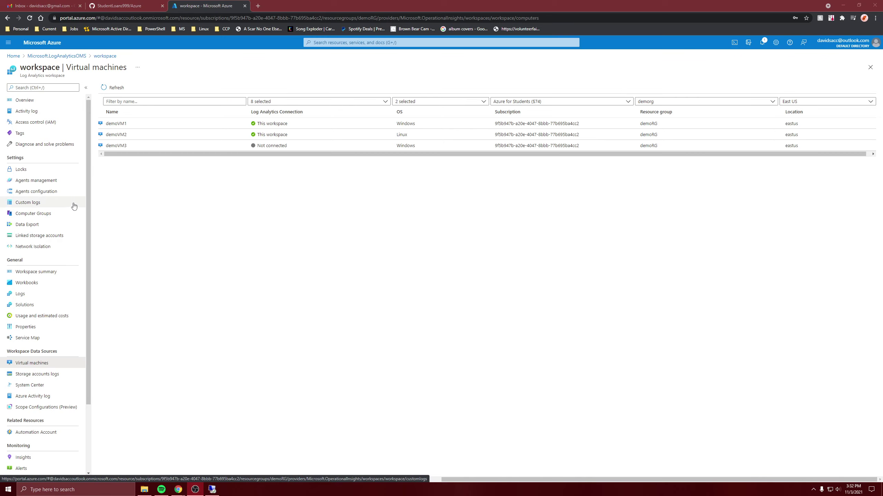
# Open the agents configuration of the Log Analytics workspace.
pyautogui.click(28, 194)
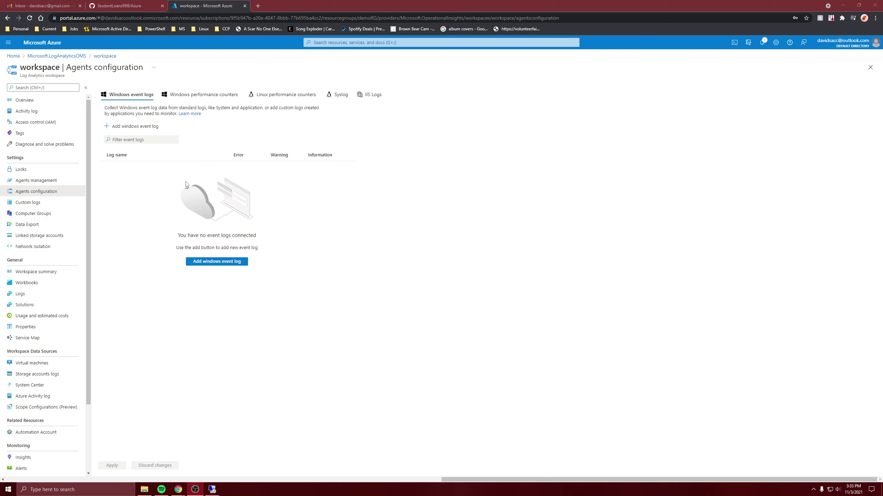
# Switch to the remote desktop session of the Windows VM and open Event Viewer.
pyautogui.click(212, 487)
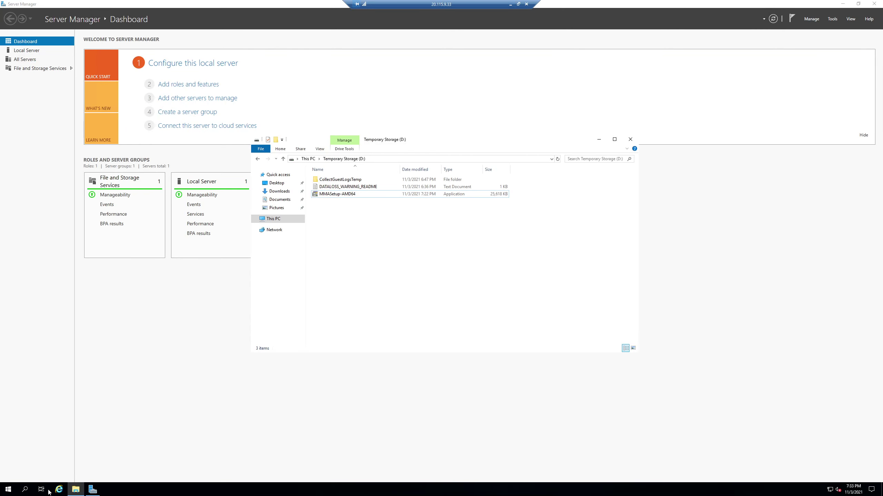
pyautogui.moveTo(88, 492)
pyautogui.click(8, 490)
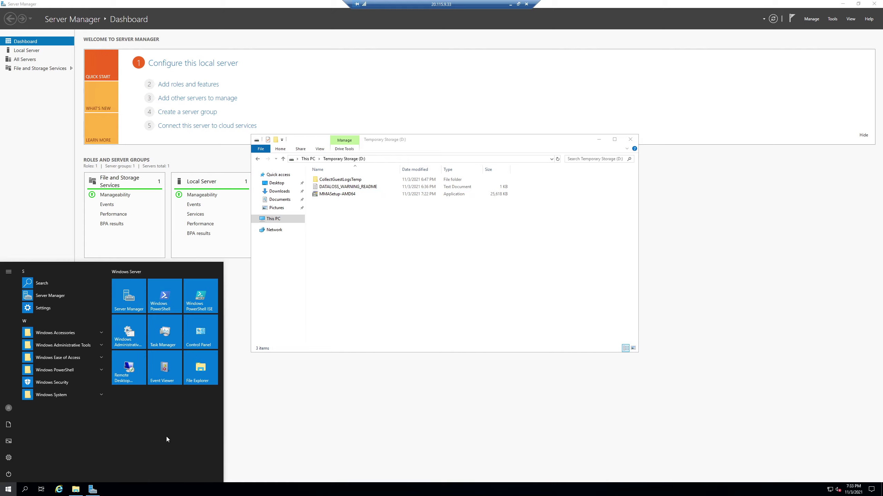
pyautogui.write('c')
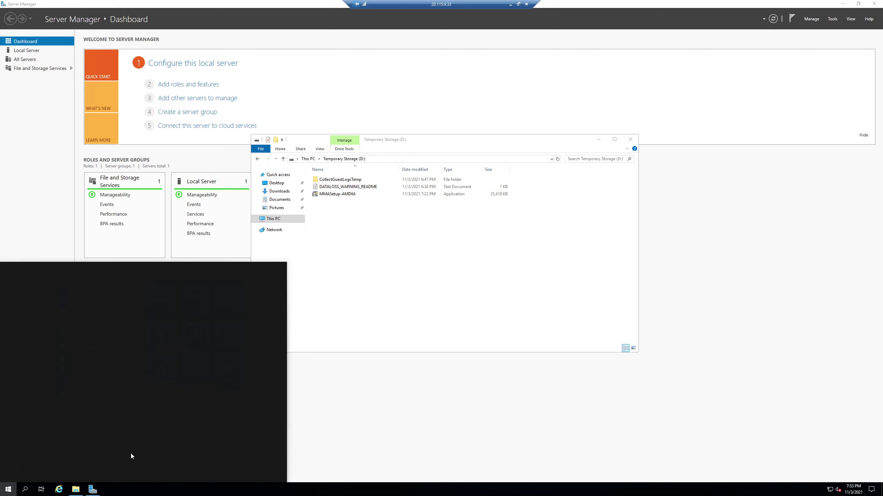
pyautogui.write('ve')
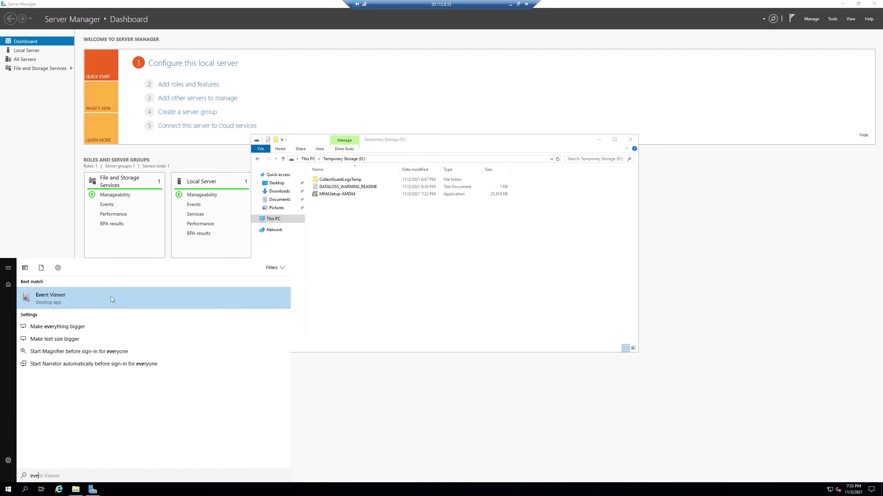
pyautogui.click(108, 298)
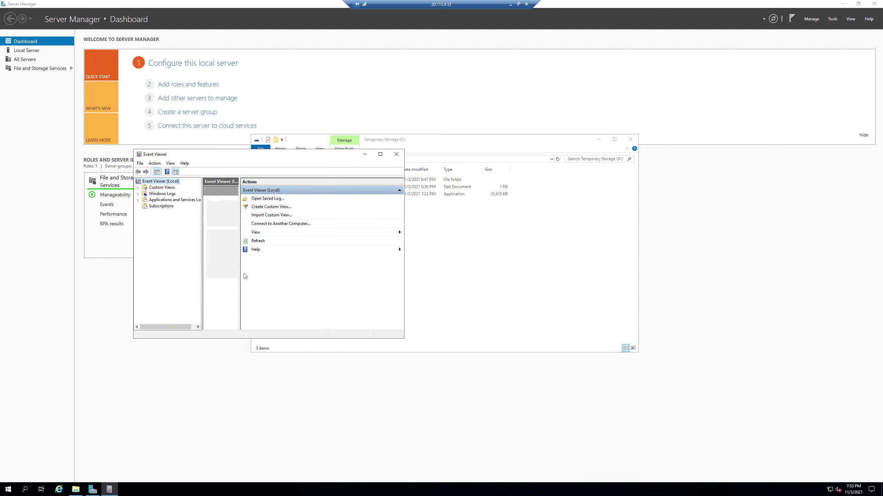
# Expand Windows Logs in a maximized Event Viewer and browse its logs, ending on the Application log.
pyautogui.click(139, 194)
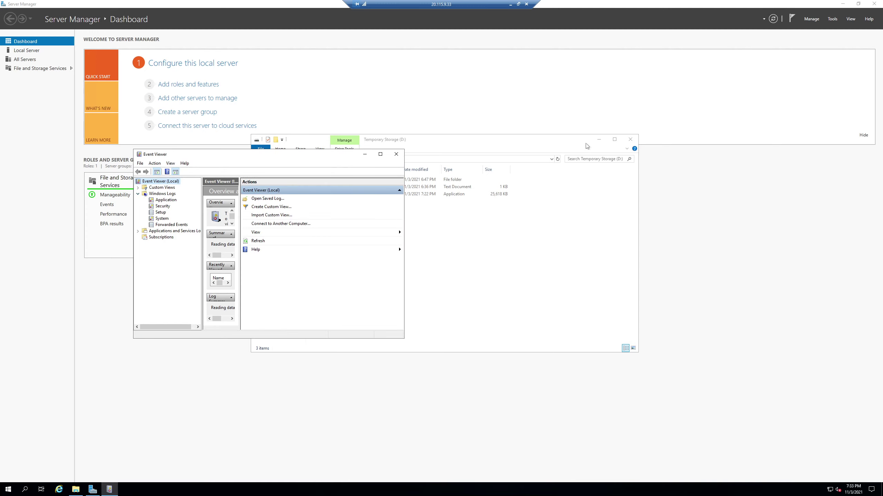
pyautogui.click(380, 154)
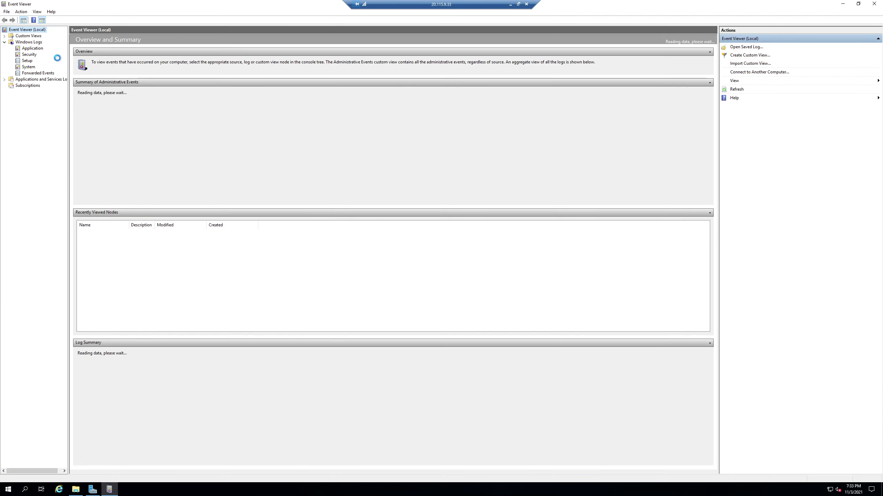
pyautogui.click(38, 48)
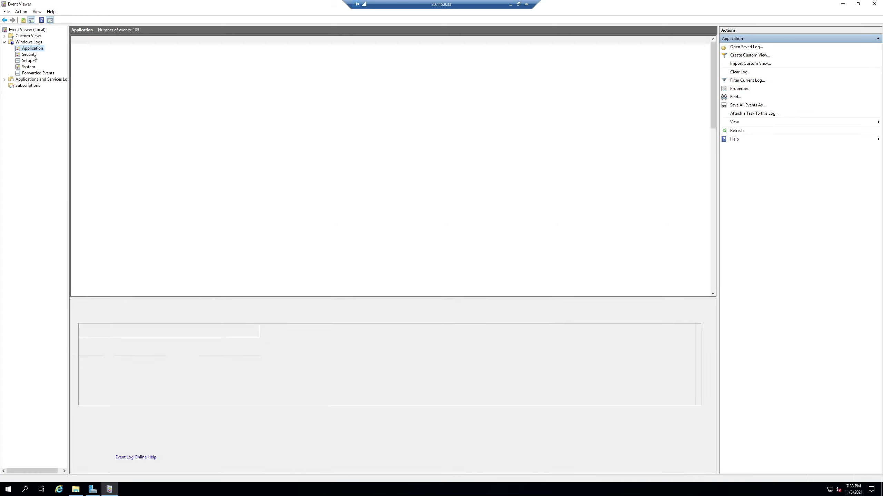
pyautogui.click(33, 56)
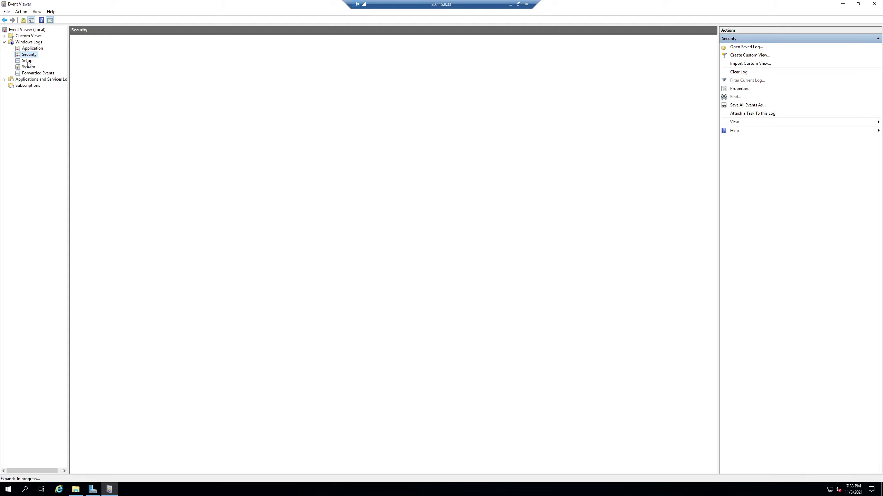
pyautogui.click(28, 66)
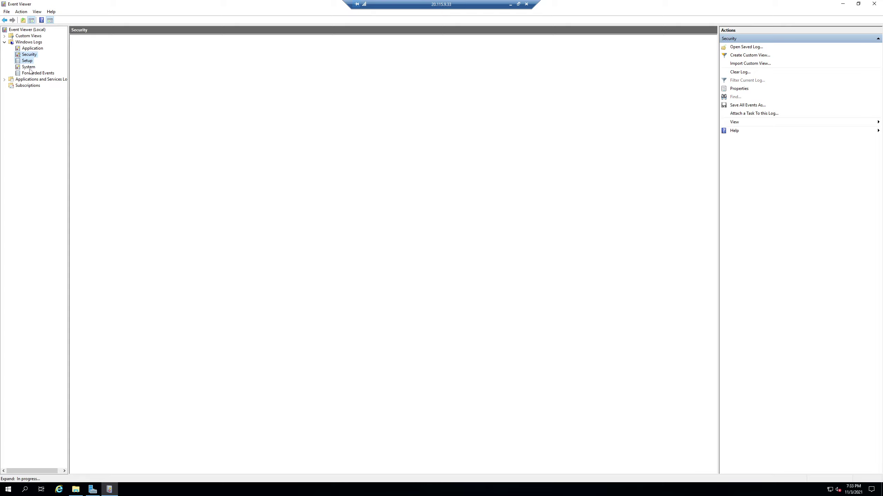
pyautogui.click(33, 49)
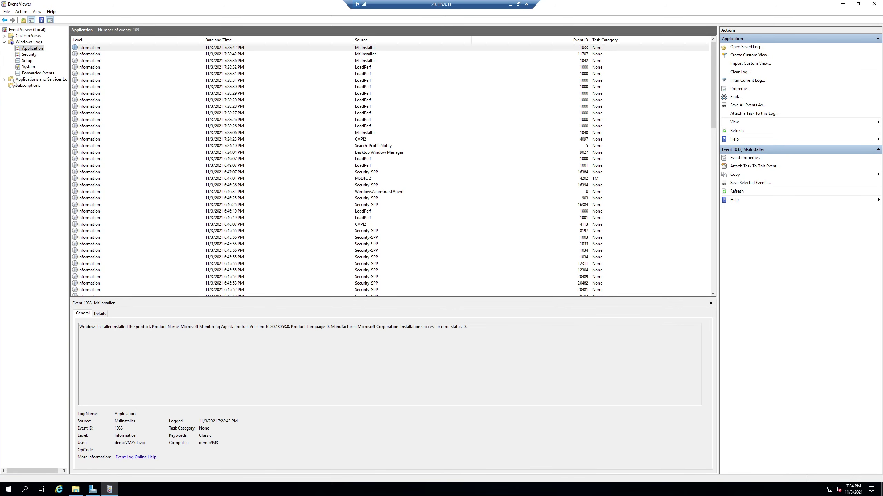
# Examine the Application log's events, including the CAPI2 event 4113 and the Winlogon error event 4005.
pyautogui.click(115, 224)
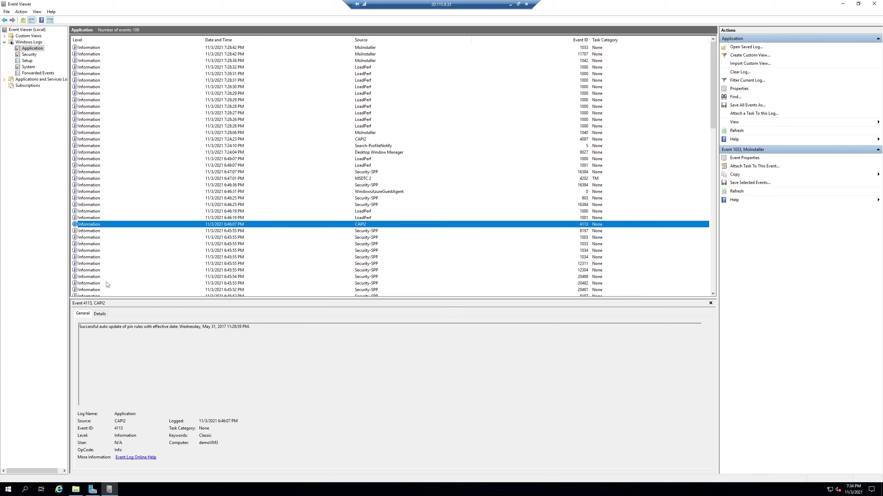
pyautogui.scroll(-15, 150, 209)
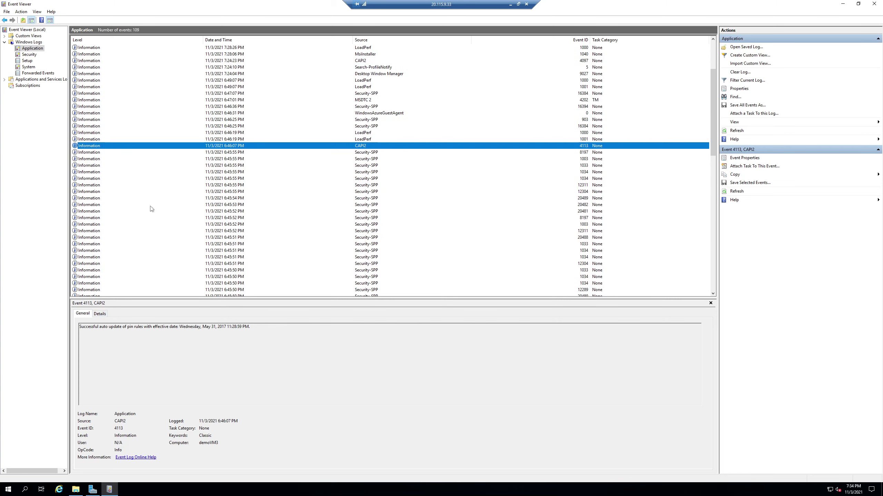
pyautogui.scroll(1, 121, 199)
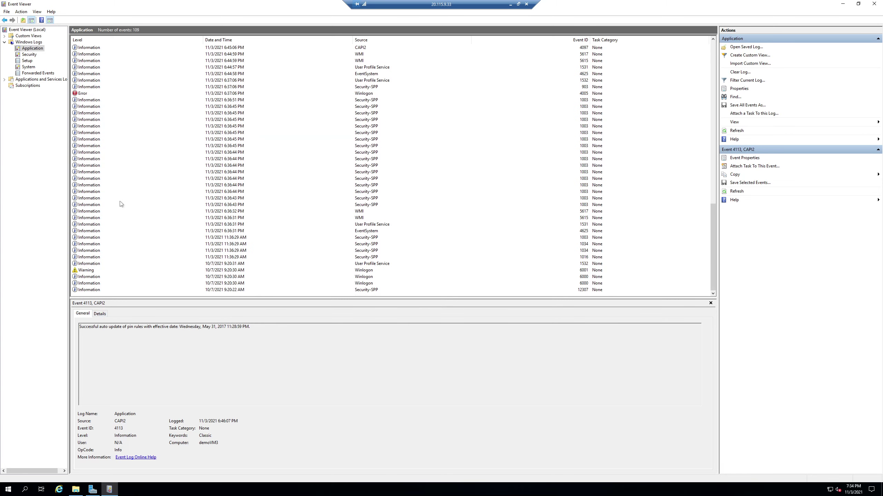
pyautogui.scroll(-2, 98, 196)
pyautogui.scroll(3, 95, 264)
pyautogui.click(82, 211)
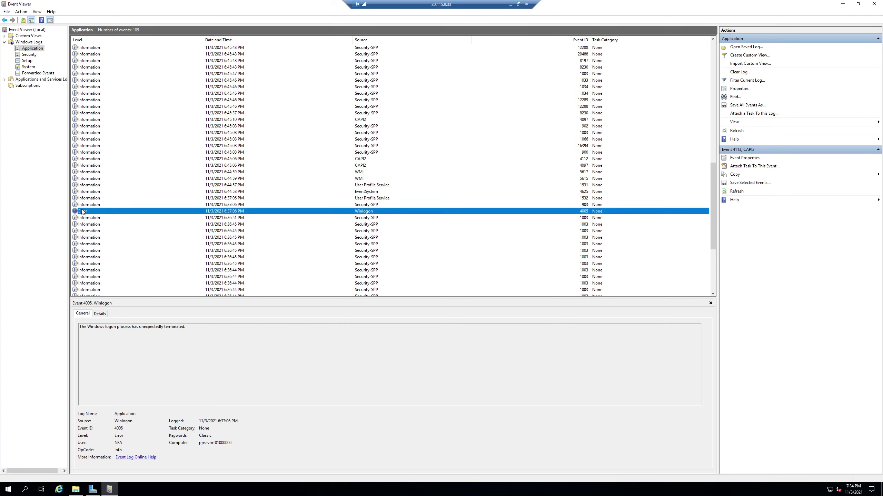
pyautogui.scroll(14, 141, 259)
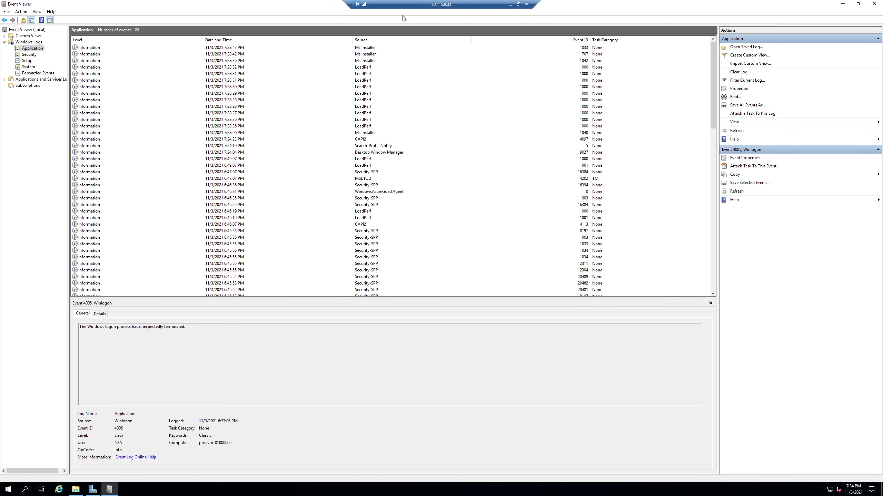
# Switch back to the Azure portal, add the Application Windows event log with error, warning and information levels, and apply it.
pyautogui.click(510, 5)
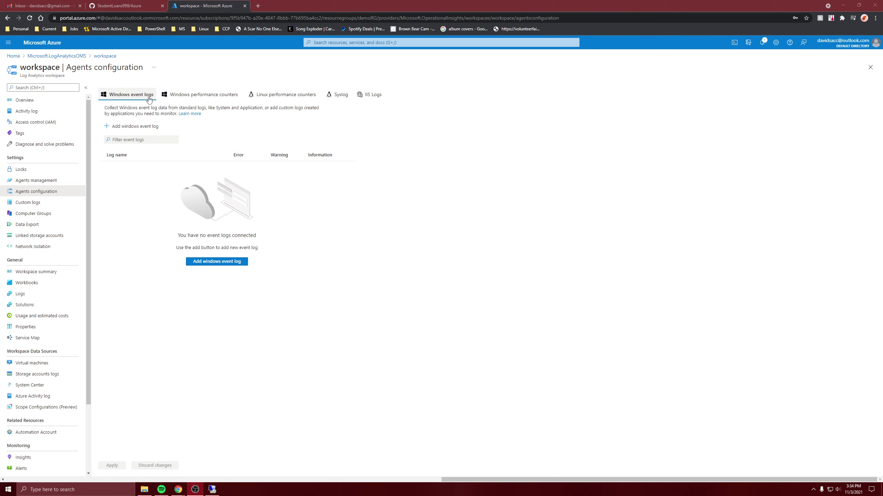
pyautogui.click(120, 126)
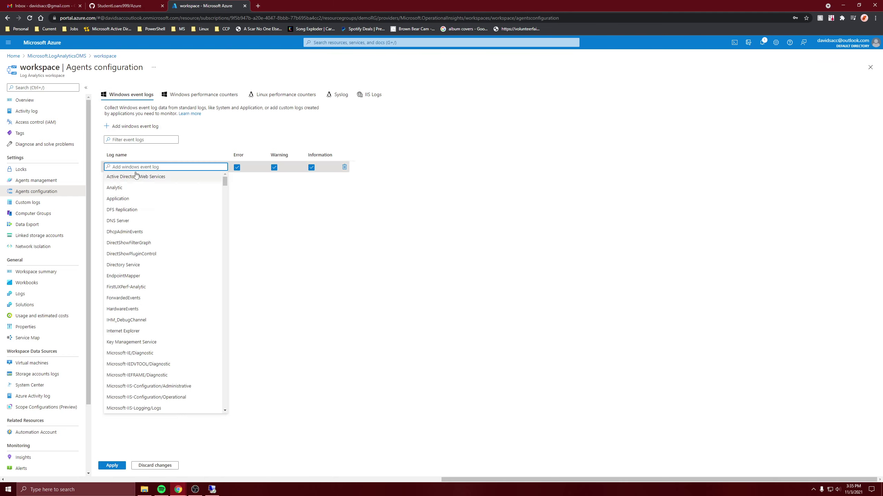
pyautogui.click(122, 200)
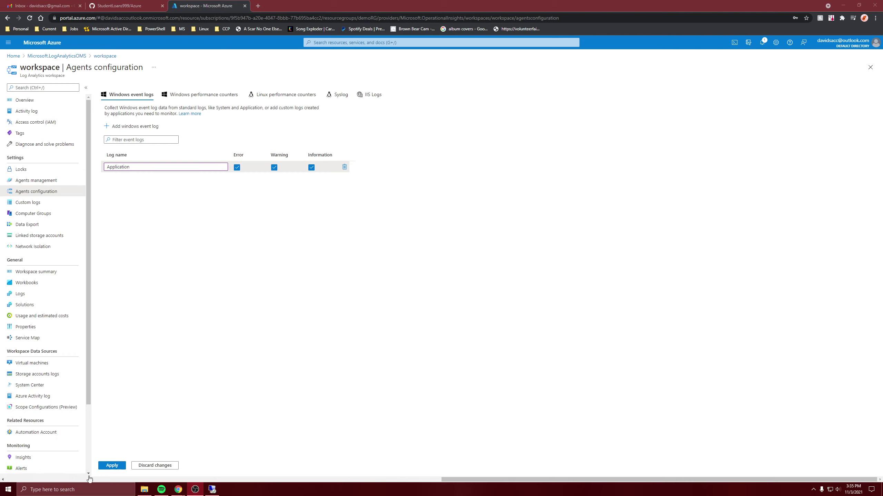
pyautogui.click(109, 467)
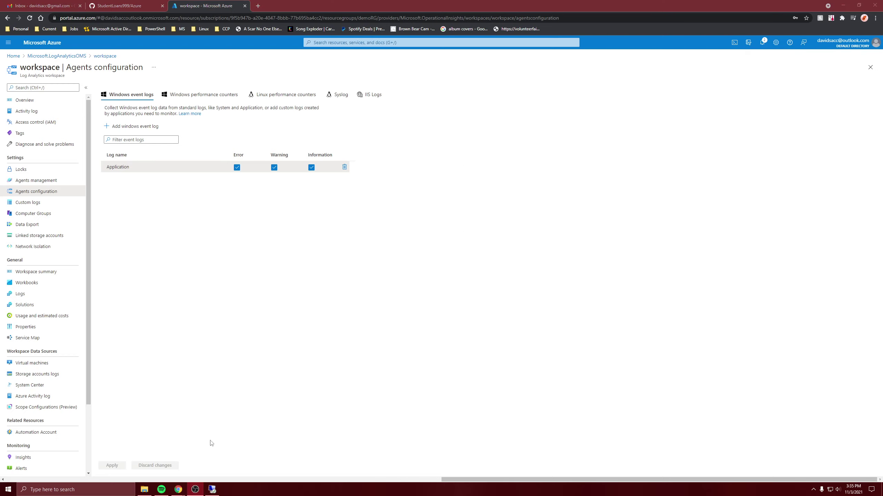
# Switch to the remote desktop session and view the Security, System and Application logs in Event Viewer.
pyautogui.click(211, 489)
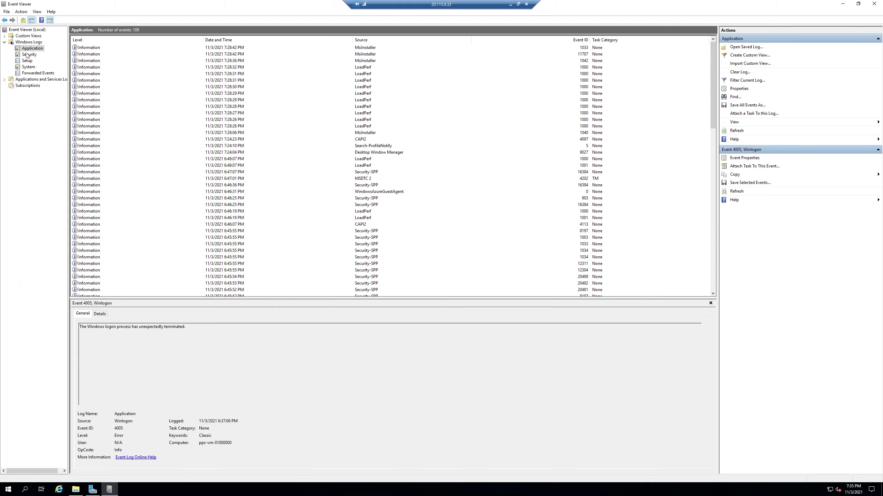
pyautogui.click(28, 55)
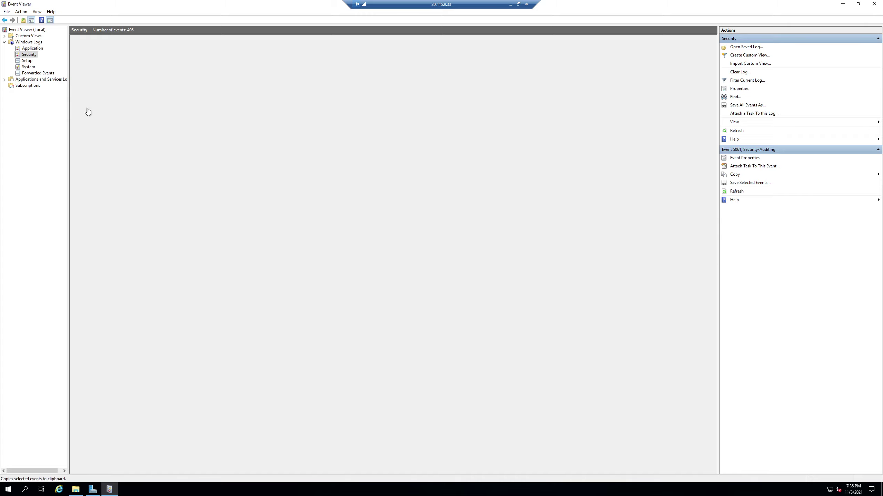
pyautogui.click(33, 67)
pyautogui.click(40, 48)
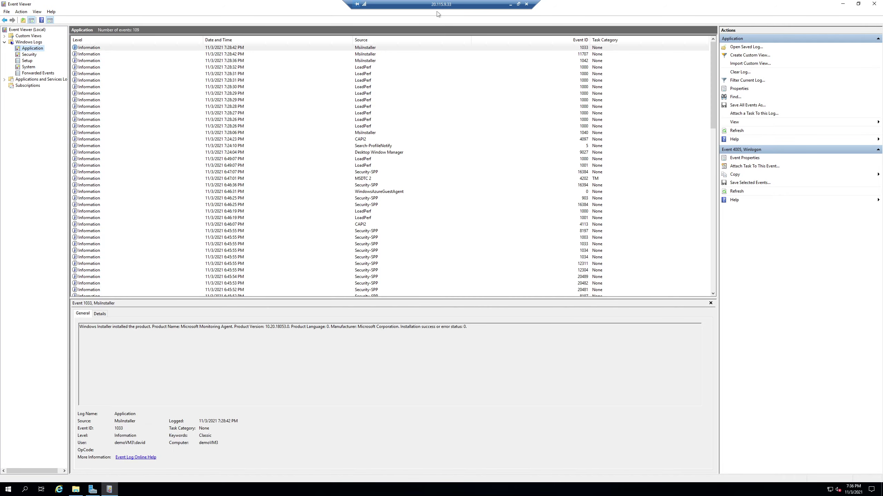
# Switch back to the Azure portal, add the Windows performance counter Memory\Available MBytes with a 60-second sample rate, and apply it.
pyautogui.click(509, 4)
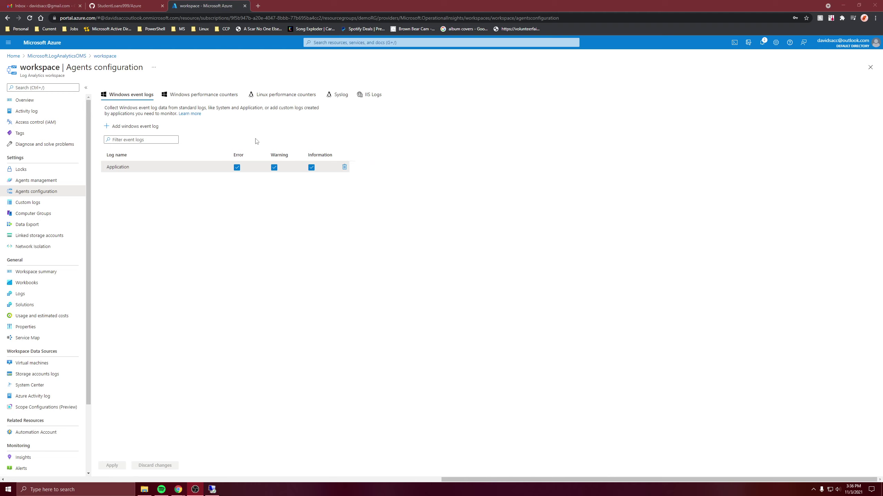
pyautogui.click(214, 99)
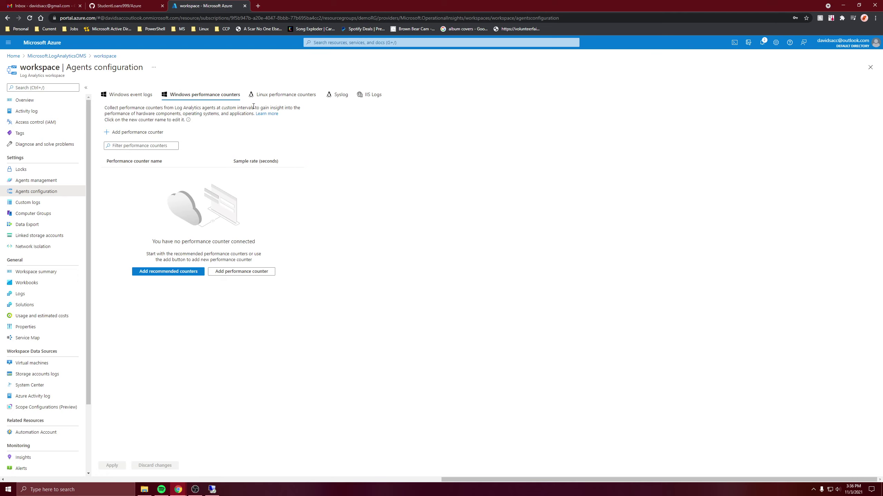
pyautogui.click(138, 133)
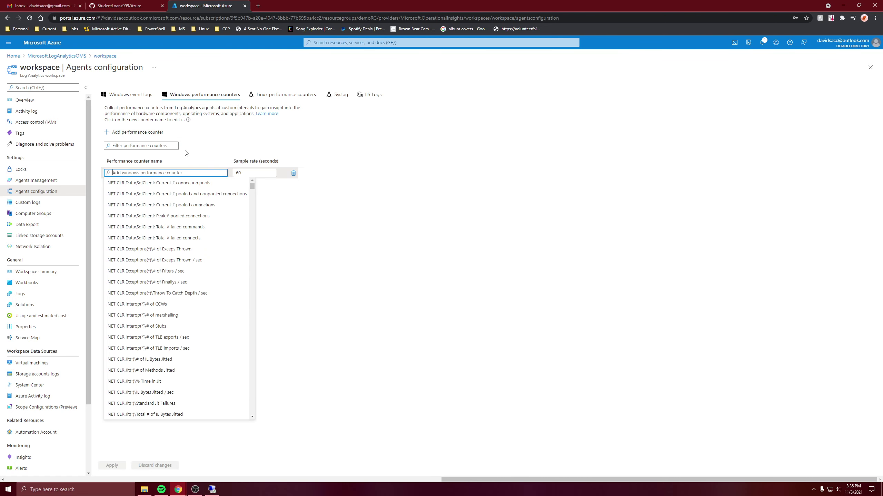
pyautogui.write('memory\\')
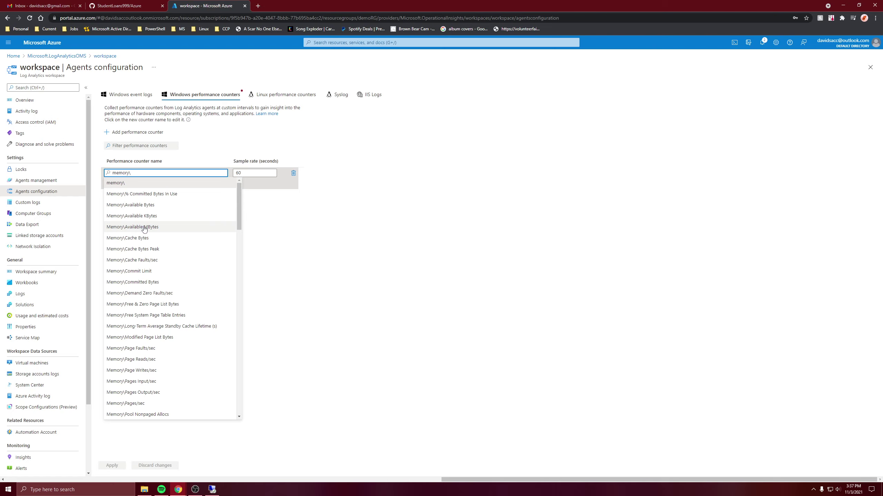
pyautogui.click(144, 229)
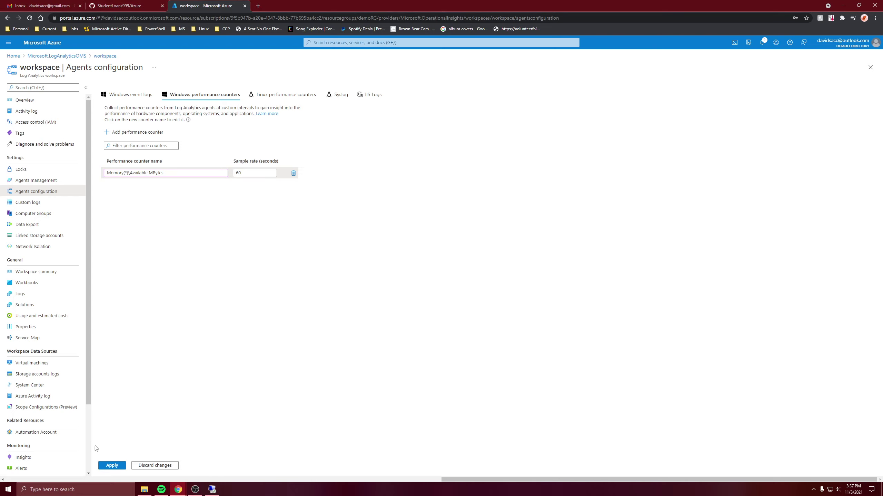
pyautogui.click(118, 467)
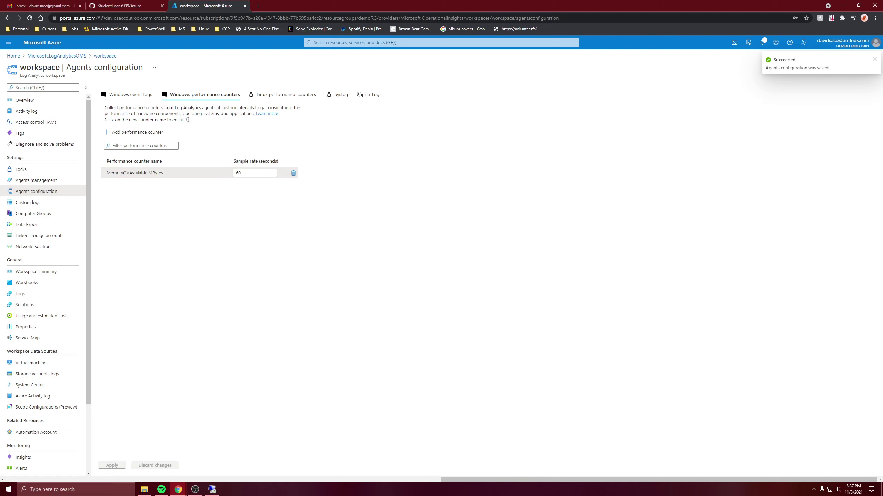
# Add the Linux performance counter Memory\Available MBytes Memory with a 60-second sample rate and apply the configuration.
pyautogui.click(274, 98)
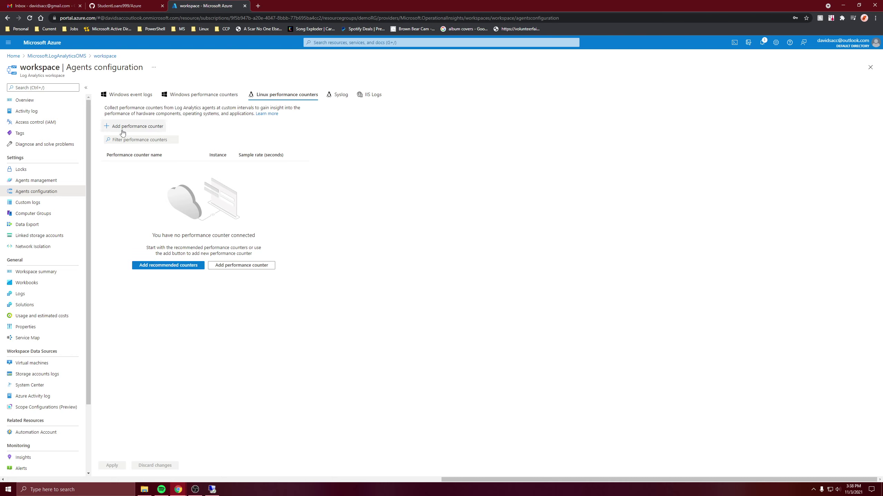
pyautogui.click(233, 266)
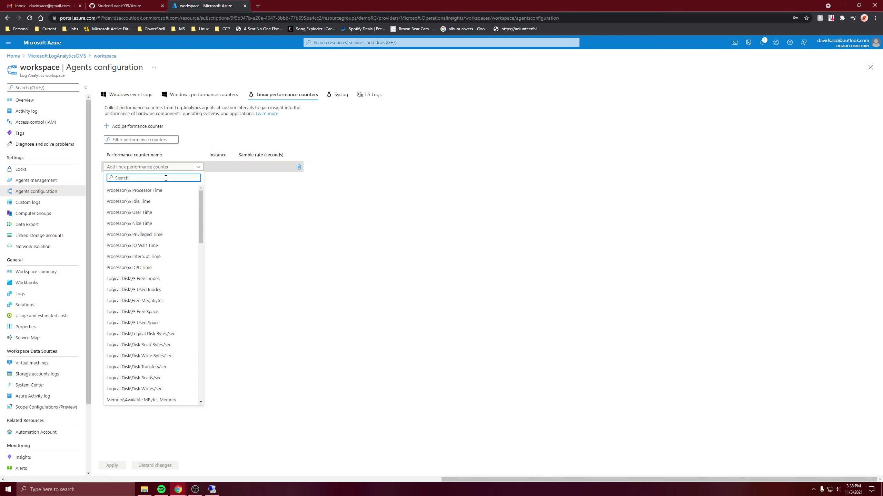
pyautogui.write('memory')
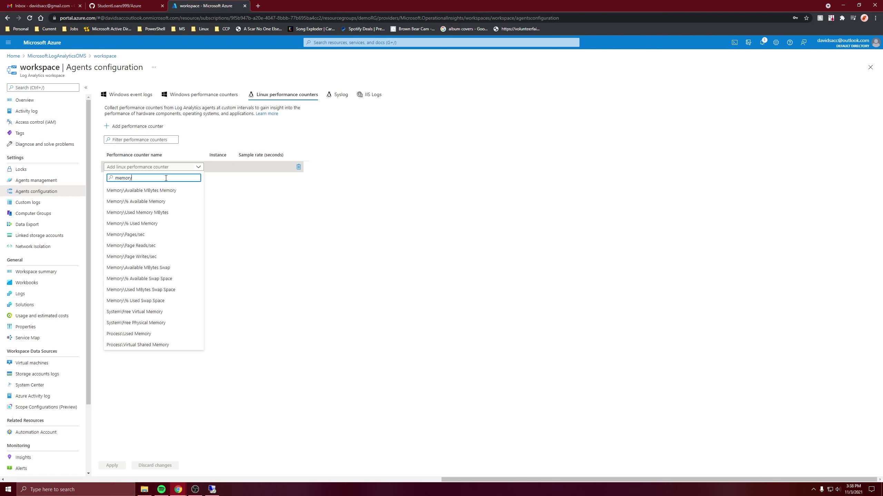
pyautogui.write('\\')
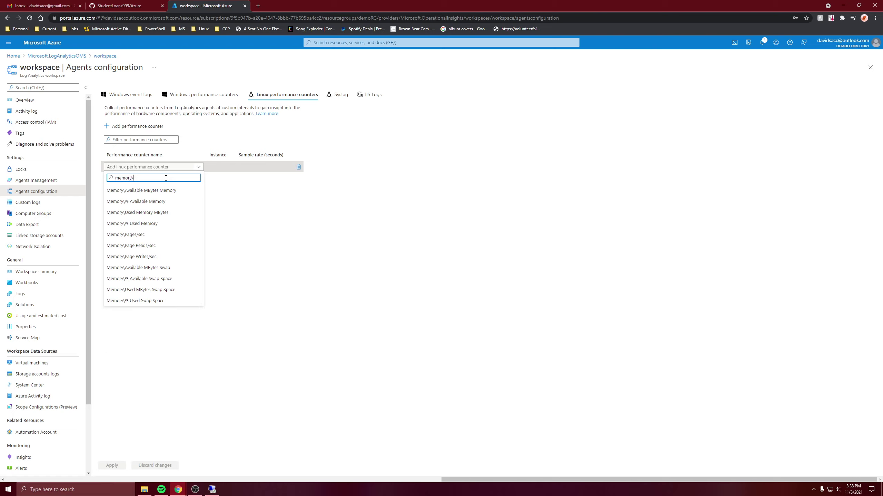
pyautogui.click(145, 192)
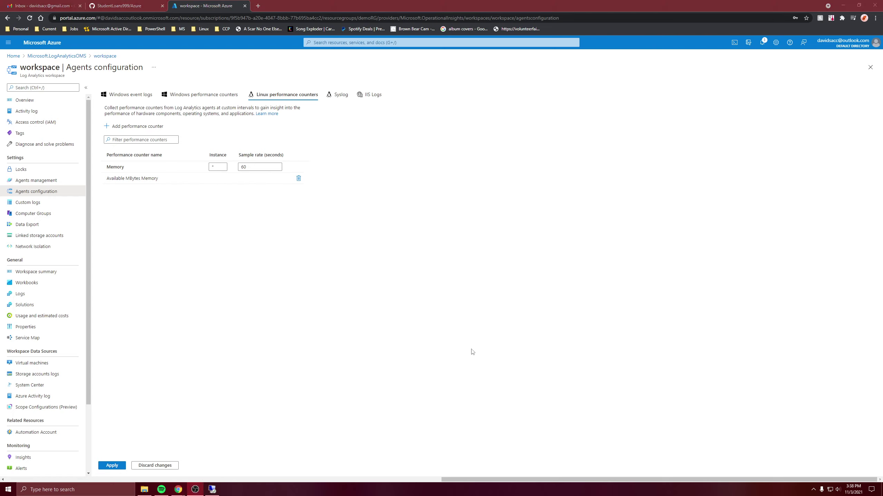
pyautogui.click(123, 465)
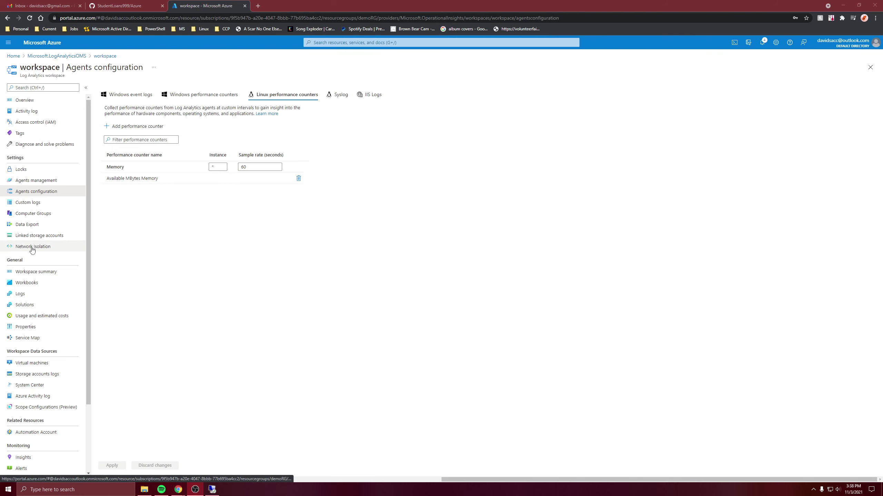
# Open the workspace's Logs page, dismiss the sample queries, collapse the resource menu and view the Heartbeat table's description.
pyautogui.click(19, 294)
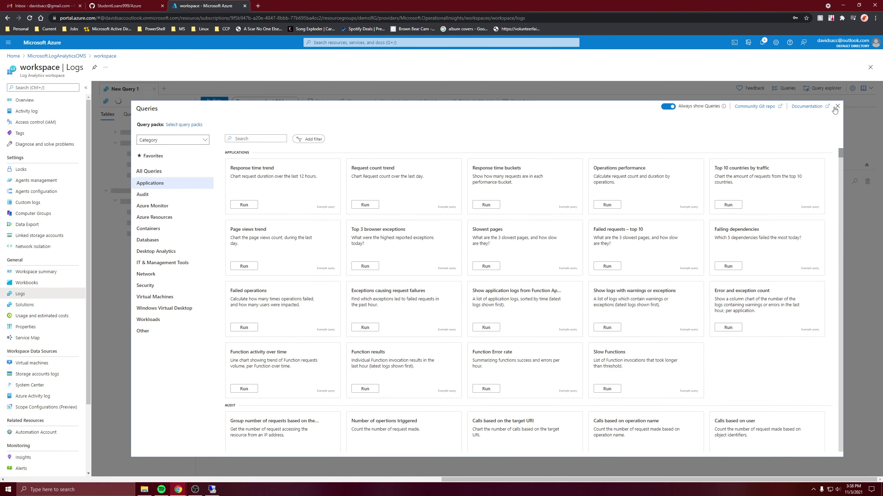
pyautogui.click(837, 106)
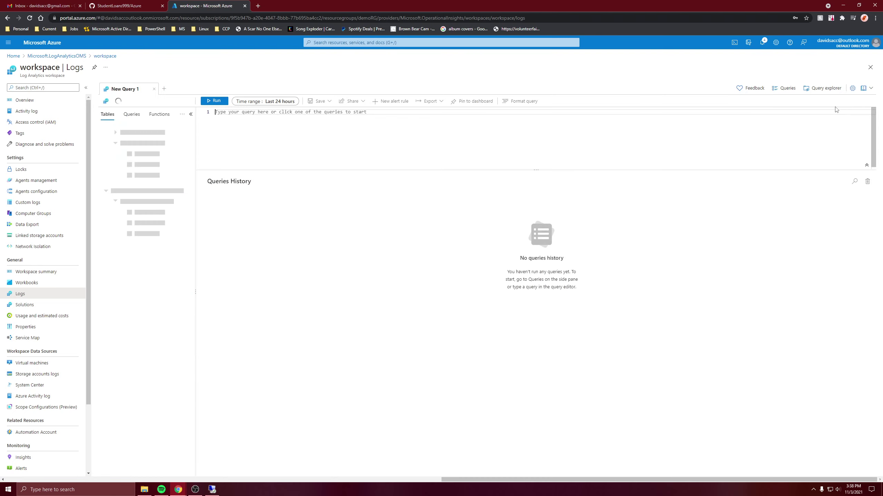
pyautogui.click(86, 88)
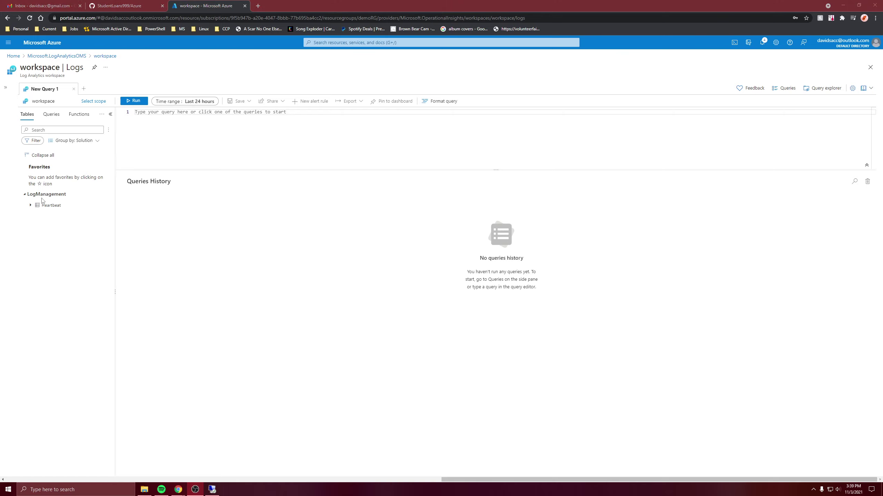
pyautogui.moveTo(47, 208)
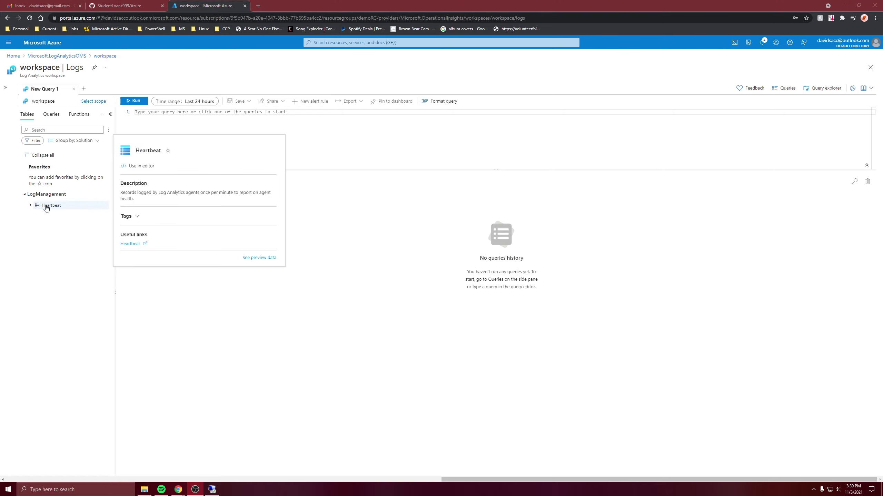
pyautogui.click(55, 245)
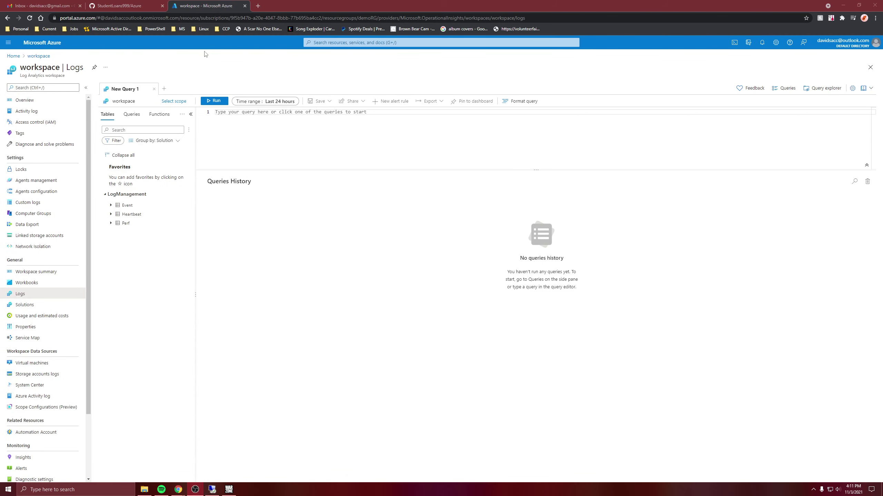
# Insert the Perf table into the new query and run it over the last 24 hours.
pyautogui.click(140, 206)
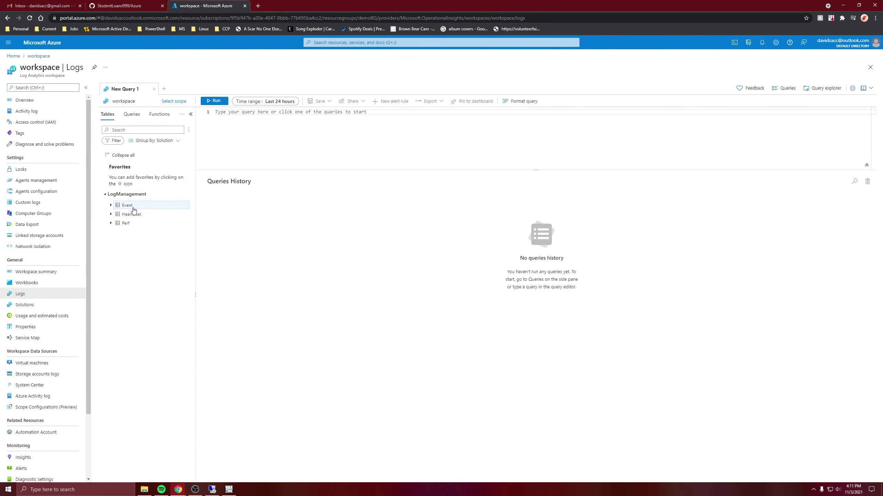
pyautogui.click(129, 226)
pyautogui.doubleClick(128, 227)
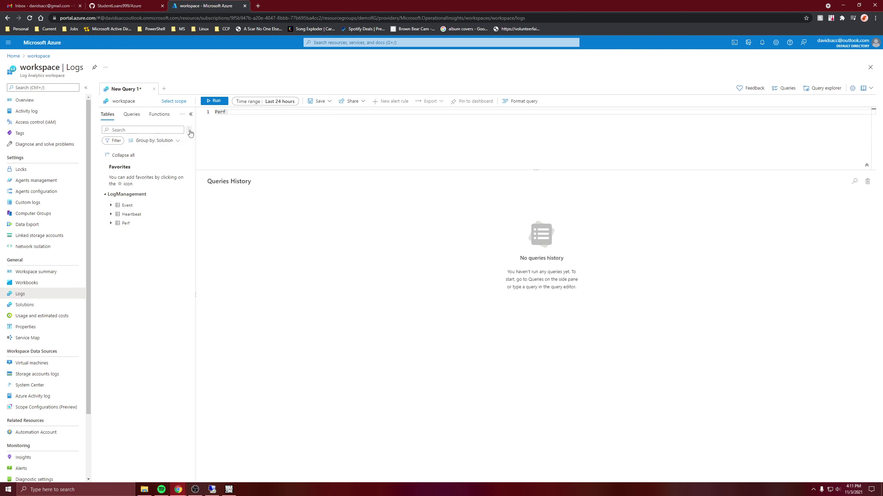
pyautogui.click(213, 100)
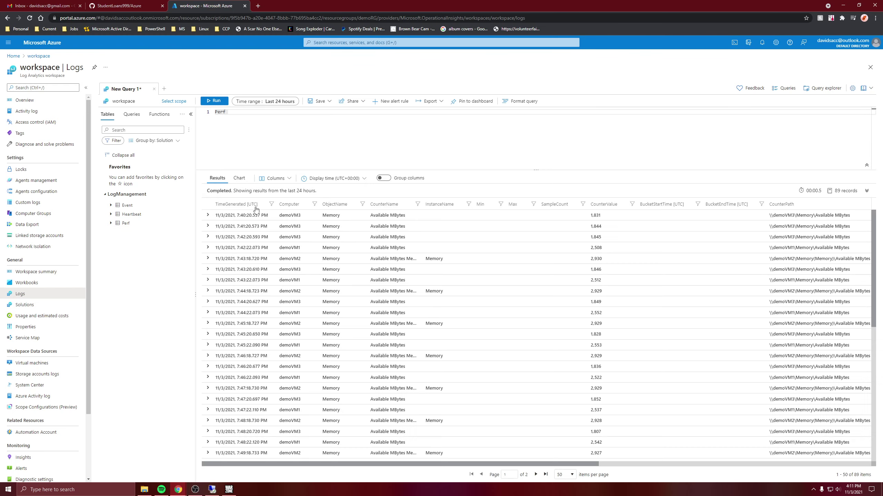
# Expand the first demoVM3 and demoVM1 records in the Perf results and examine their available-memory counter details.
pyautogui.click(207, 216)
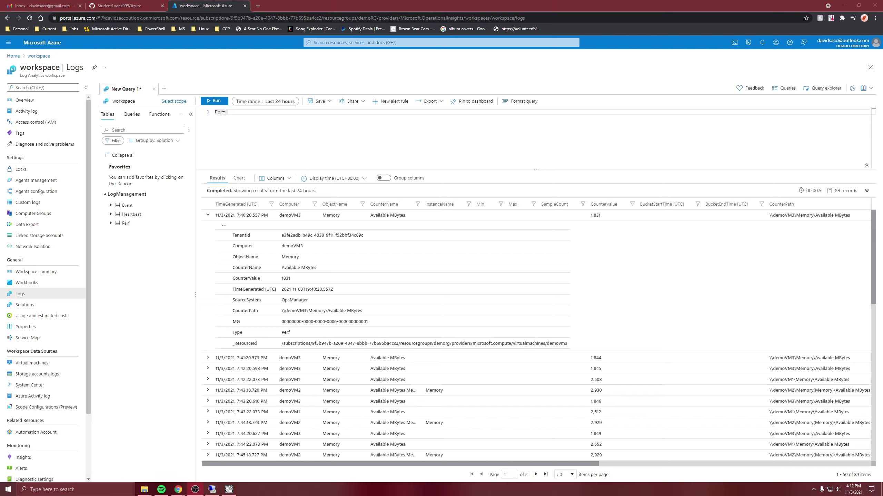
pyautogui.click(286, 380)
pyautogui.click(300, 370)
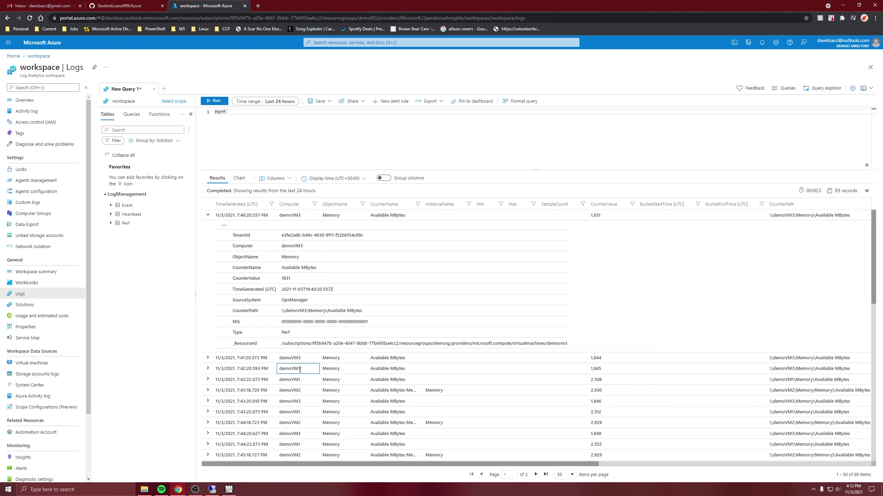
pyautogui.click(298, 379)
pyautogui.click(208, 380)
pyautogui.scroll(-1, 274, 409)
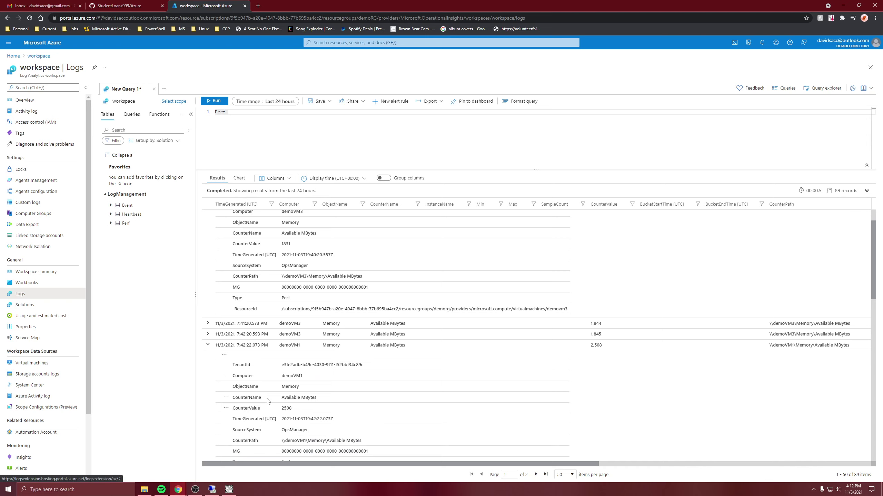
pyautogui.click(281, 399)
pyautogui.click(283, 409)
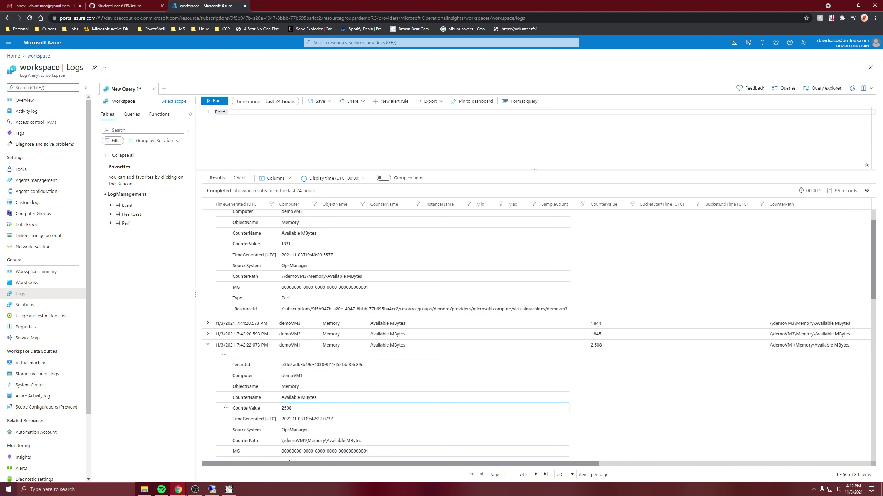
pyautogui.scroll(1, 290, 417)
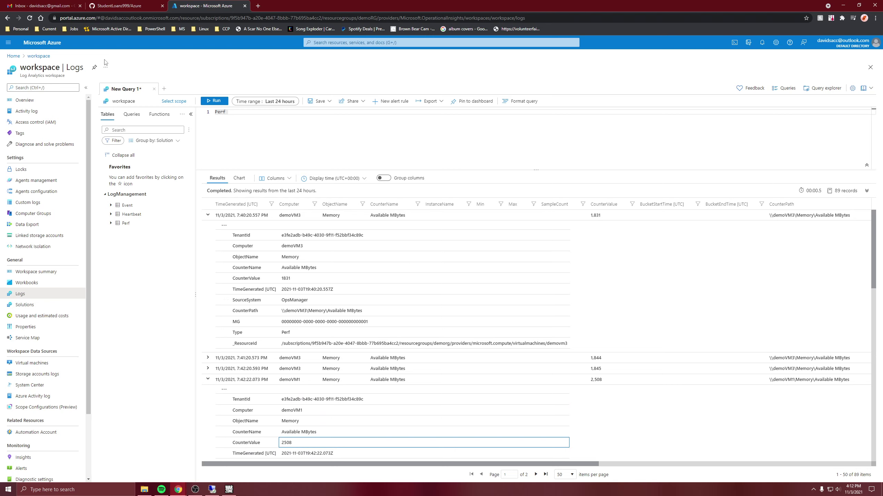
# Change the query from Perf to the Event table and run it over the last 24 hours.
pyautogui.click(130, 207)
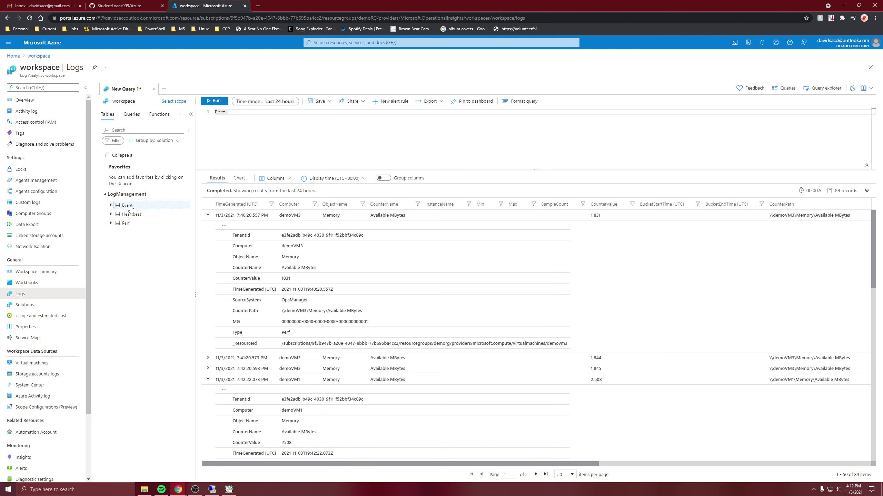
pyautogui.doubleClick(127, 206)
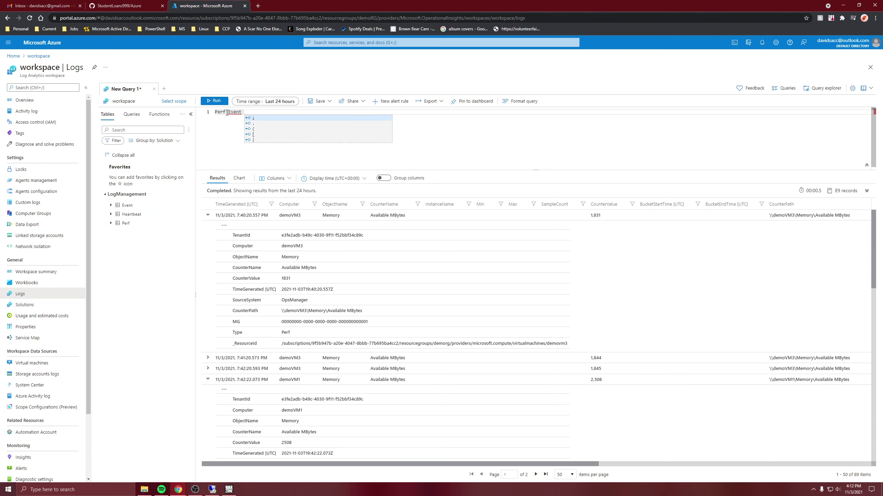
pyautogui.click(215, 101)
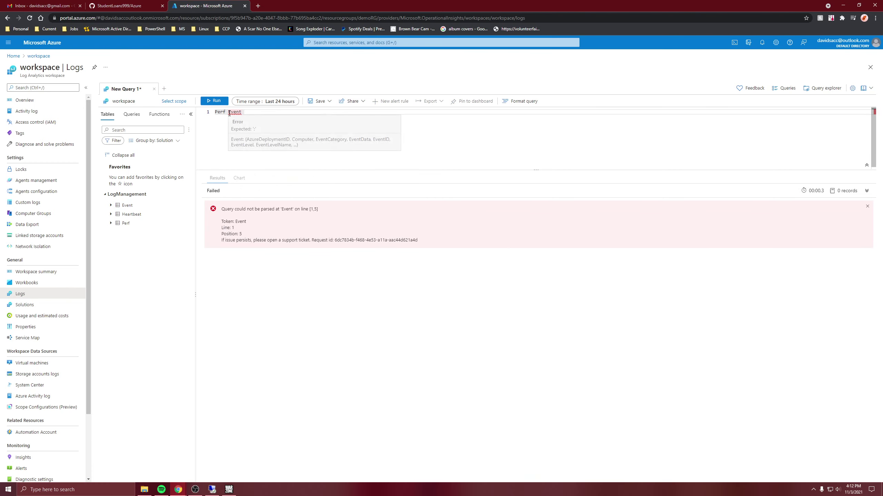
pyautogui.click(208, 113)
pyautogui.write('Event')
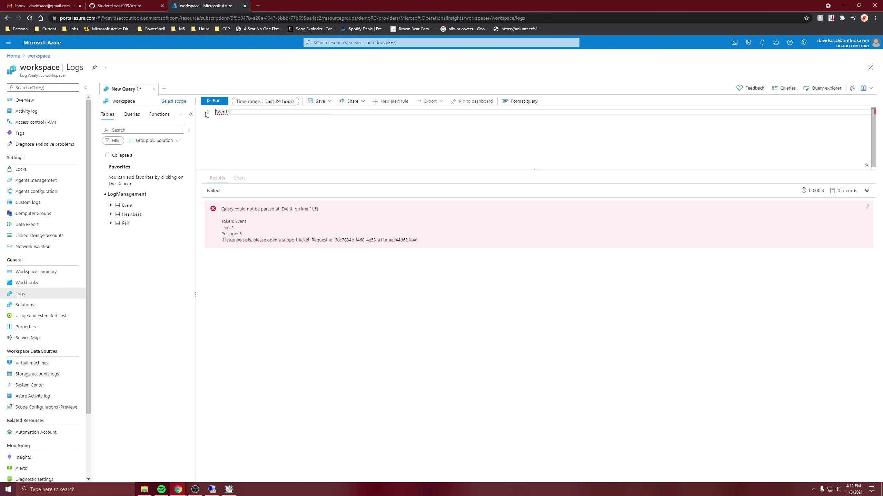
pyautogui.click(215, 100)
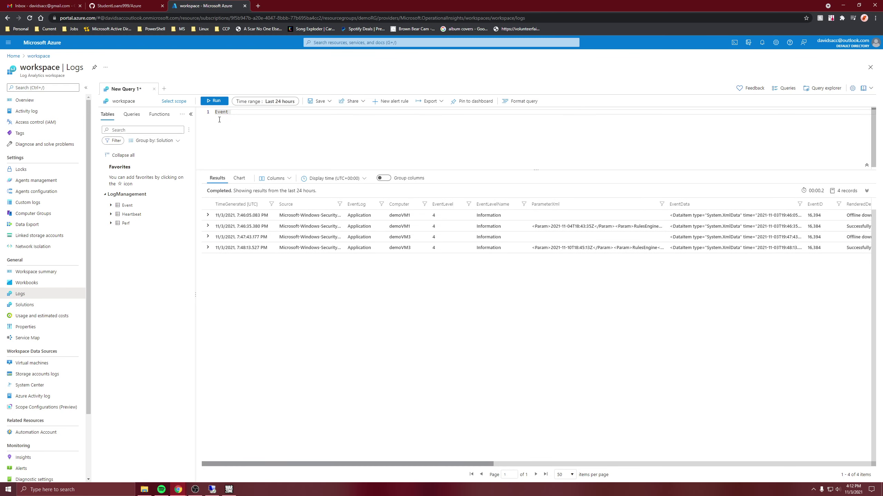
# Expand the two demoVM1 records in the Event results and examine their source, level, event ID and description.
pyautogui.click(208, 216)
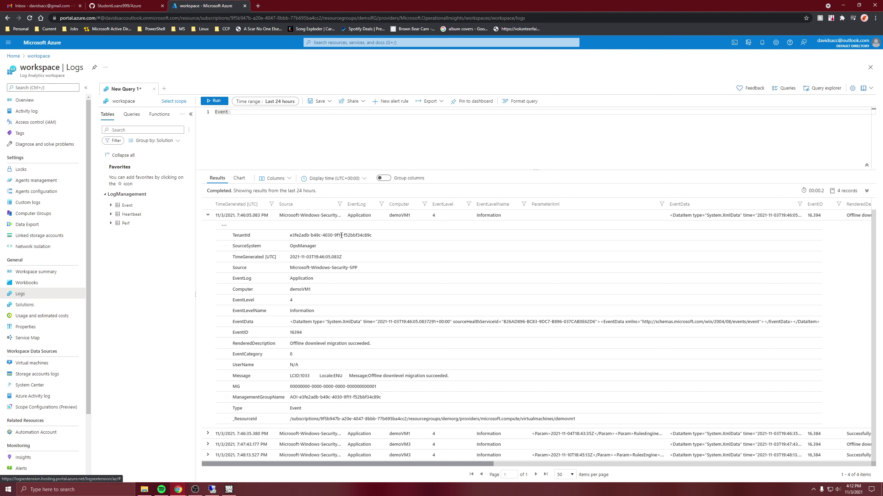
pyautogui.click(302, 433)
pyautogui.click(207, 434)
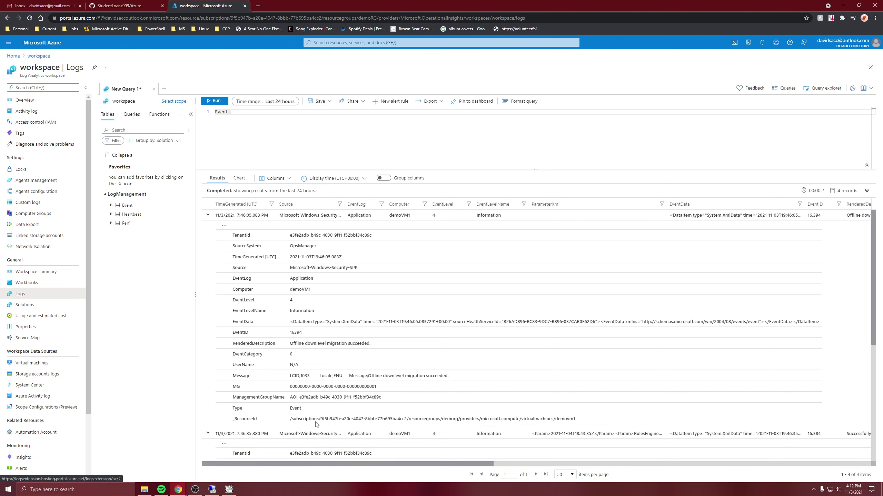
pyautogui.scroll(-4, 288, 403)
pyautogui.scroll(-2, 287, 403)
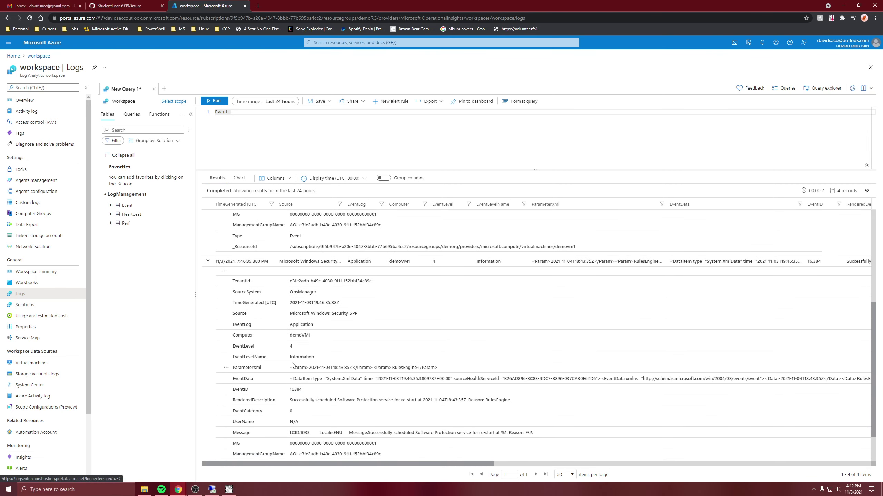
pyautogui.scroll(-1, 272, 319)
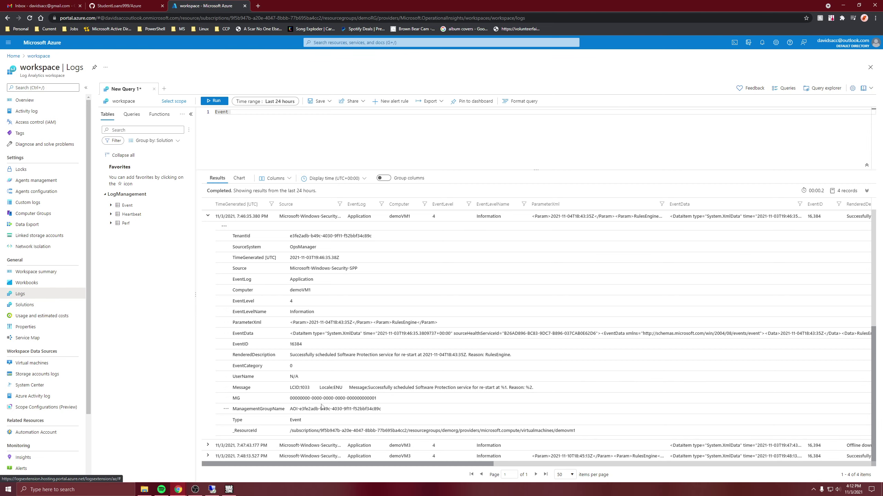
pyautogui.scroll(5, 321, 407)
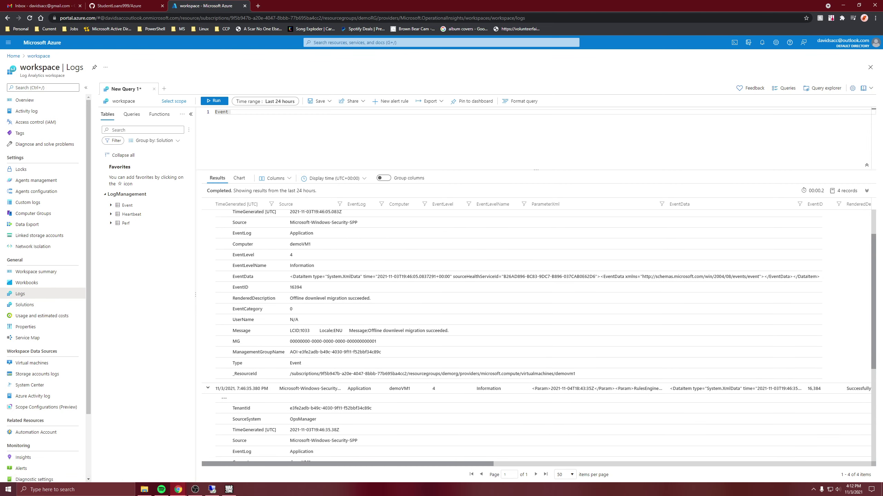